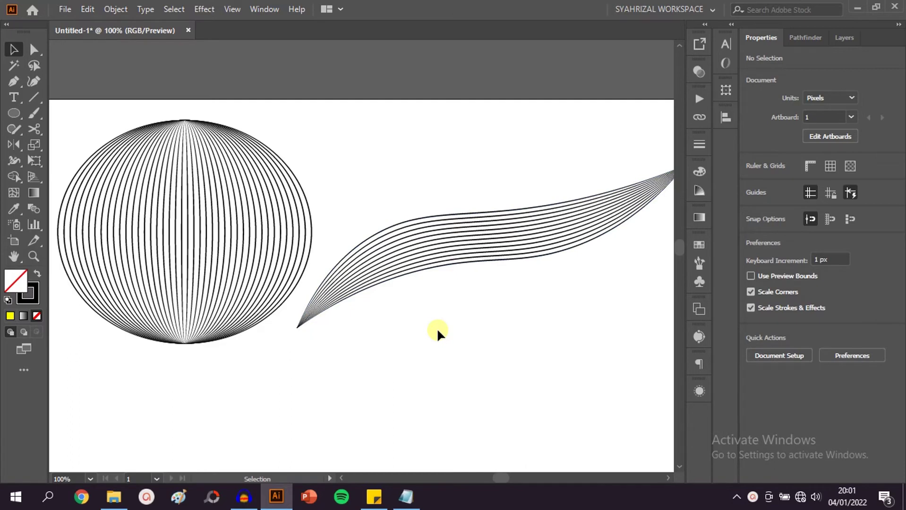
Zoom out, pan to the blank area below the sphere and wave artwork, and zoom back in
scroll(375, 247, down, 1)
scroll(374, 247, down, 2)
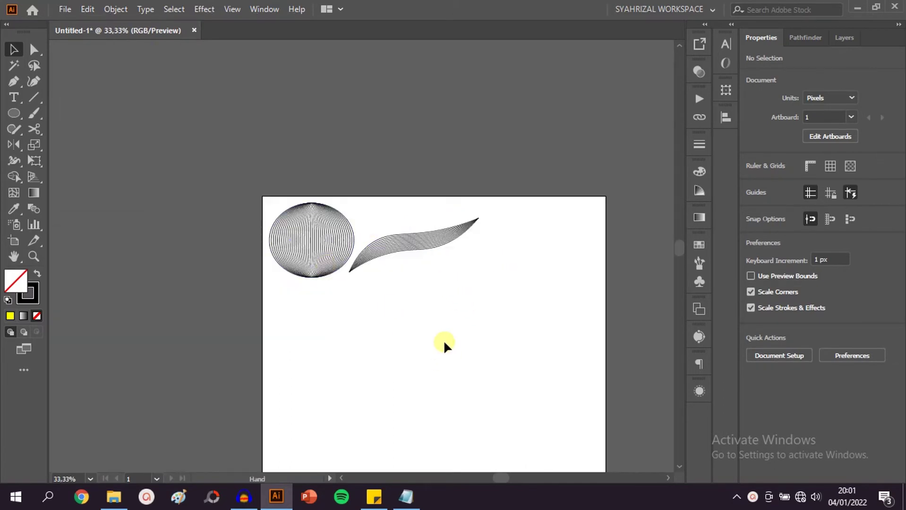
drag(444, 344, 390, 267)
scroll(392, 274, up, 1)
scroll(394, 283, up, 1)
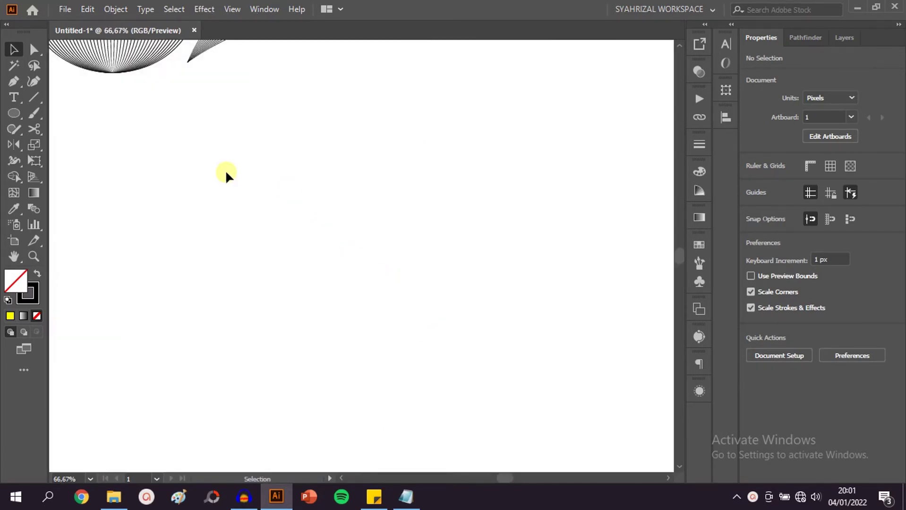
Draw an unfilled, 1 pt black ellipse of about 288 × 254 px and reselect it
click(14, 113)
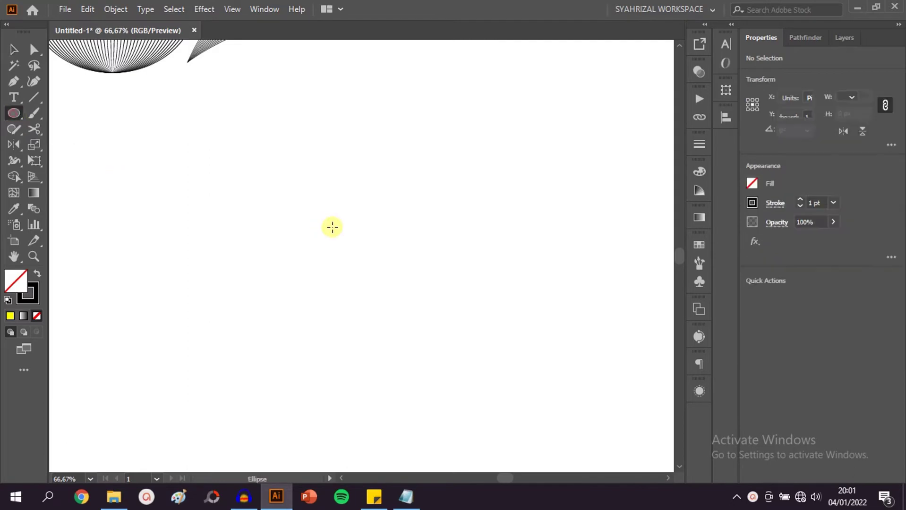
drag(260, 206, 458, 380)
scroll(492, 241, down, 1)
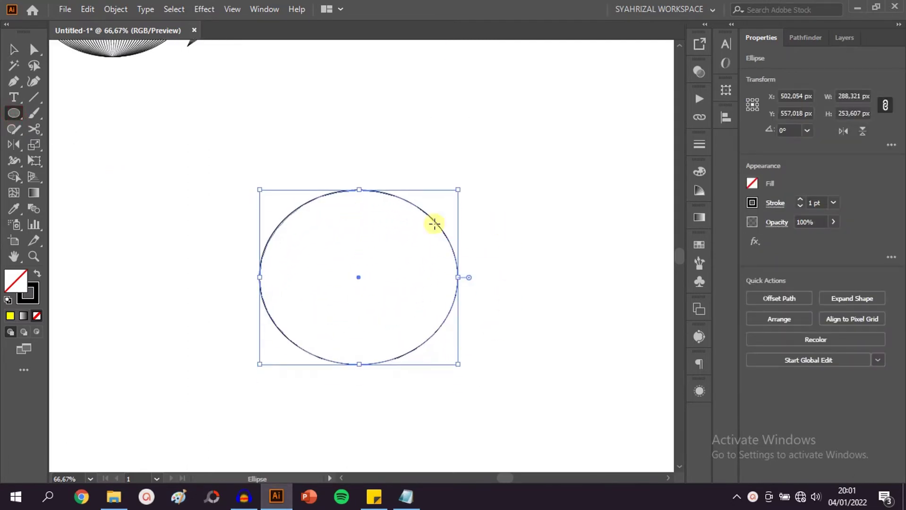
click(13, 53)
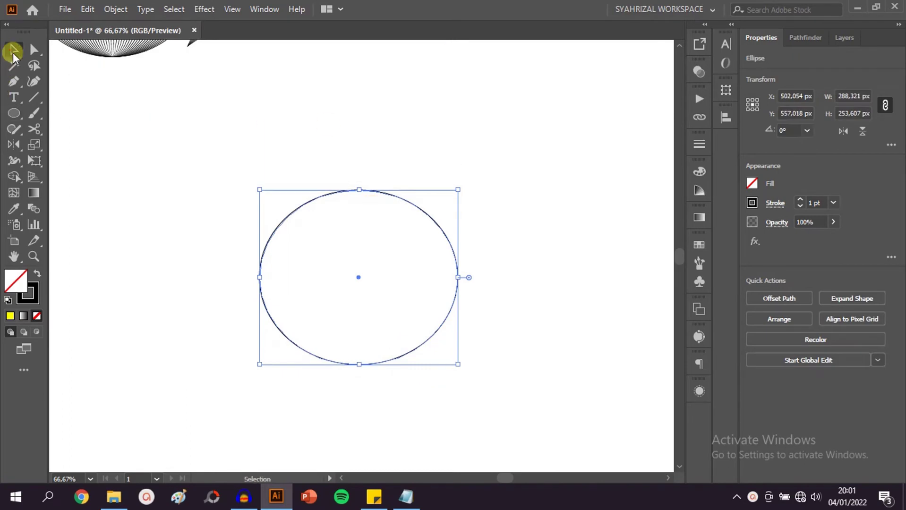
click(378, 111)
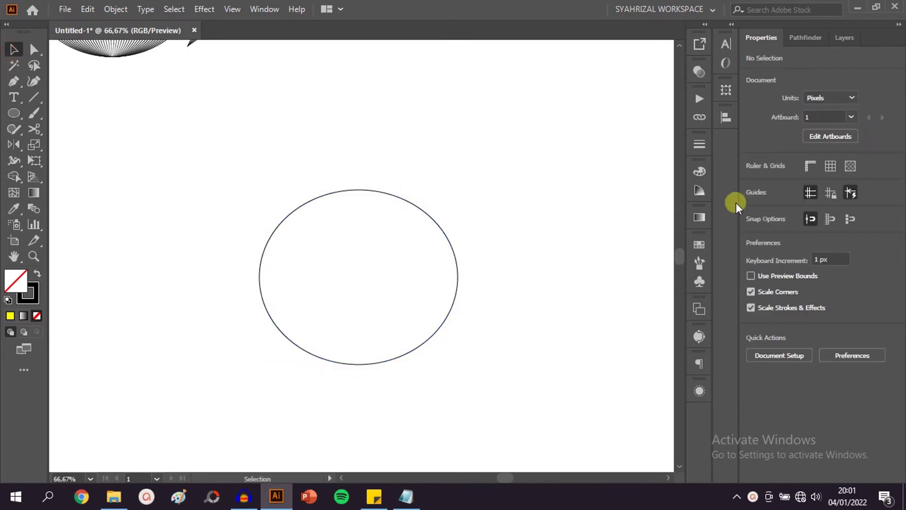
drag(465, 203, 336, 314)
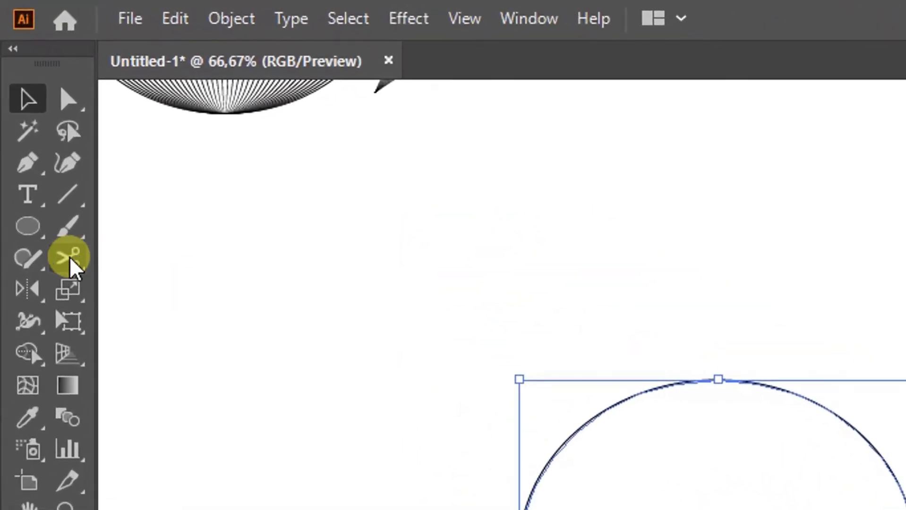
Cut the ellipse at its top and bottom anchor points with the Scissors tool
click(70, 259)
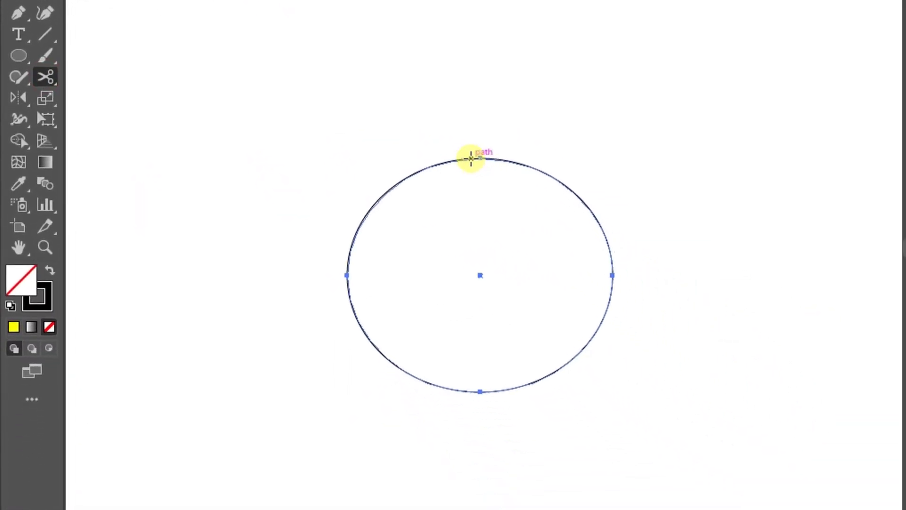
click(478, 155)
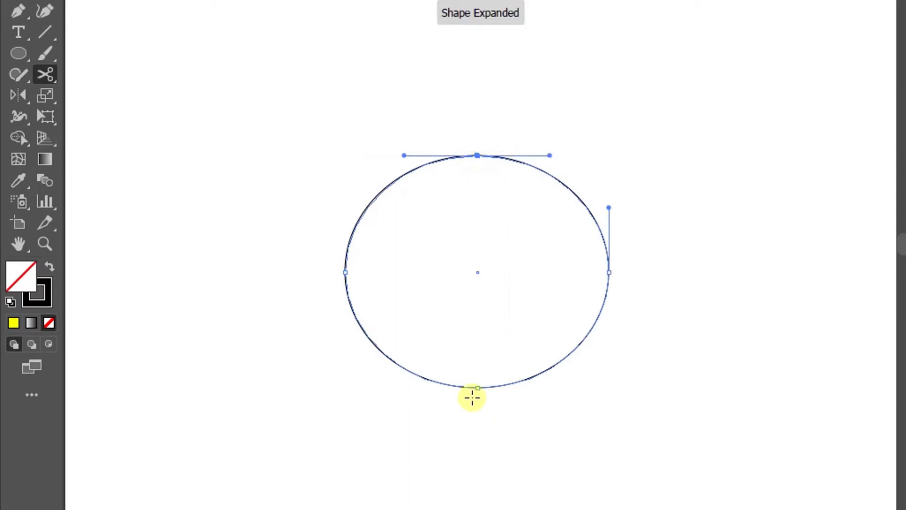
click(477, 388)
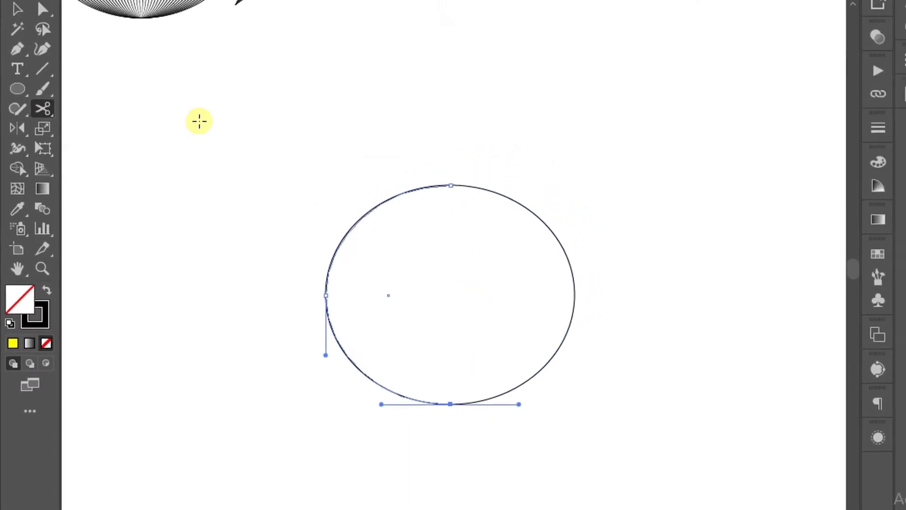
Select and delete the right half of the cut ellipse, keeping the left arc
click(21, 36)
drag(573, 199, 519, 420)
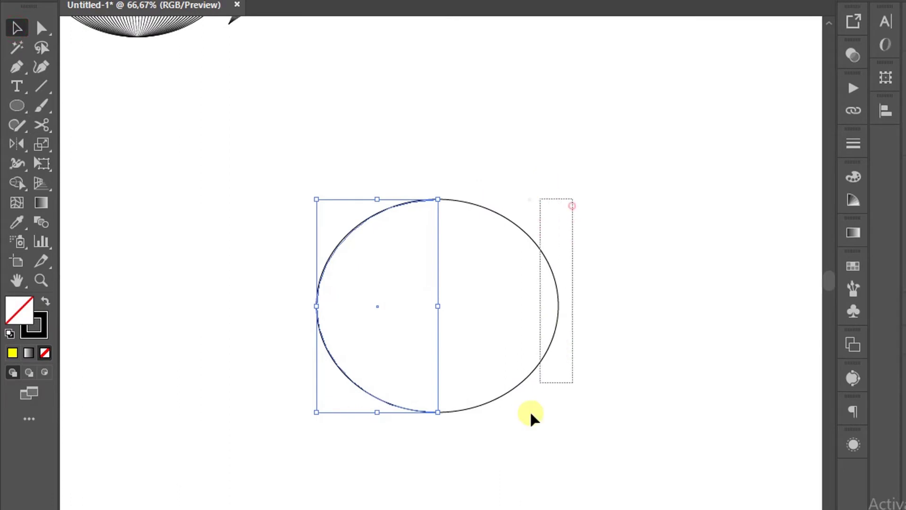
drag(399, 165, 315, 381)
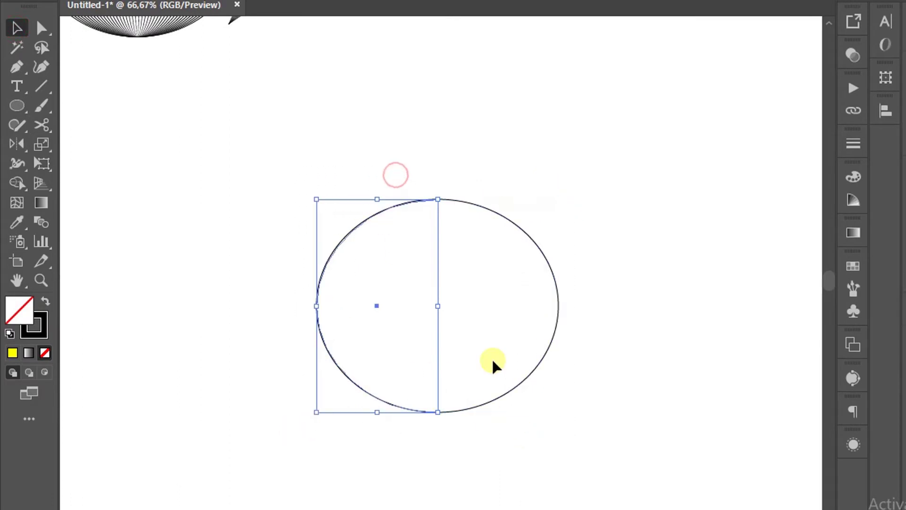
drag(588, 200, 535, 393)
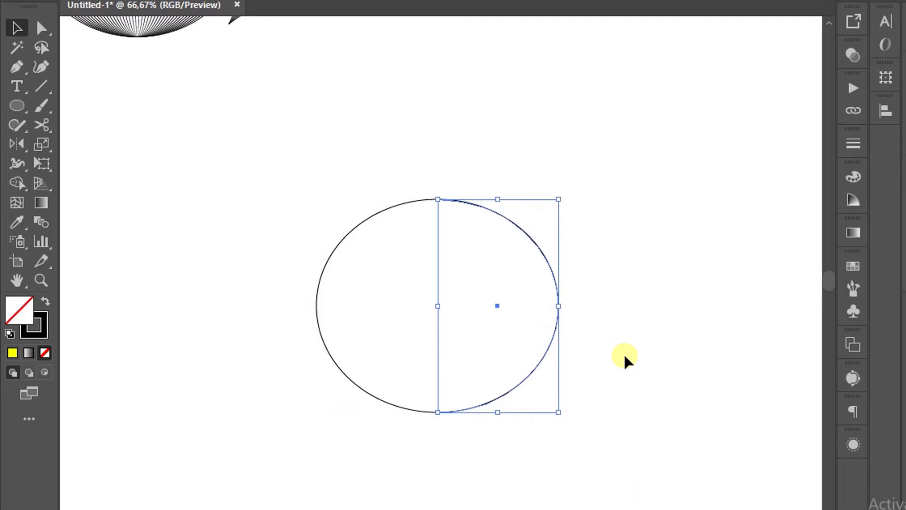
key(Delete)
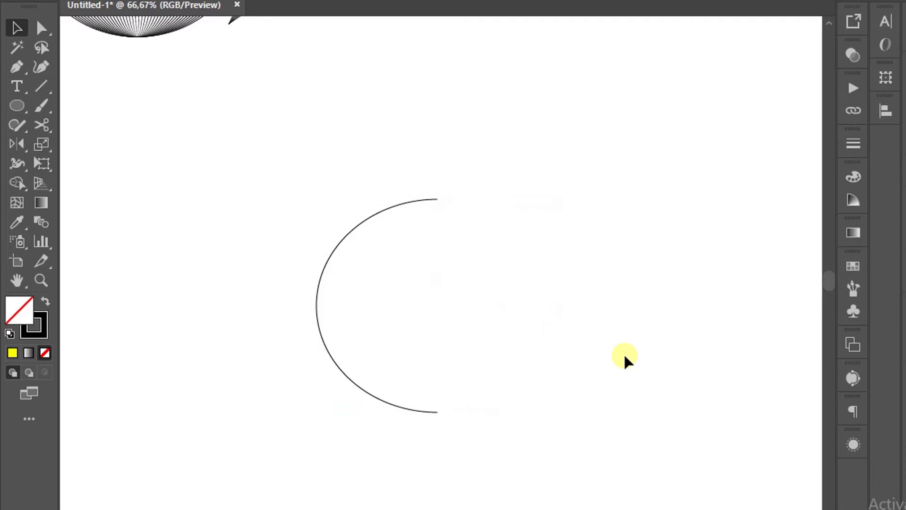
Reflect a copy of the left arc about its top point into the right half, then select both arcs
drag(389, 259, 269, 335)
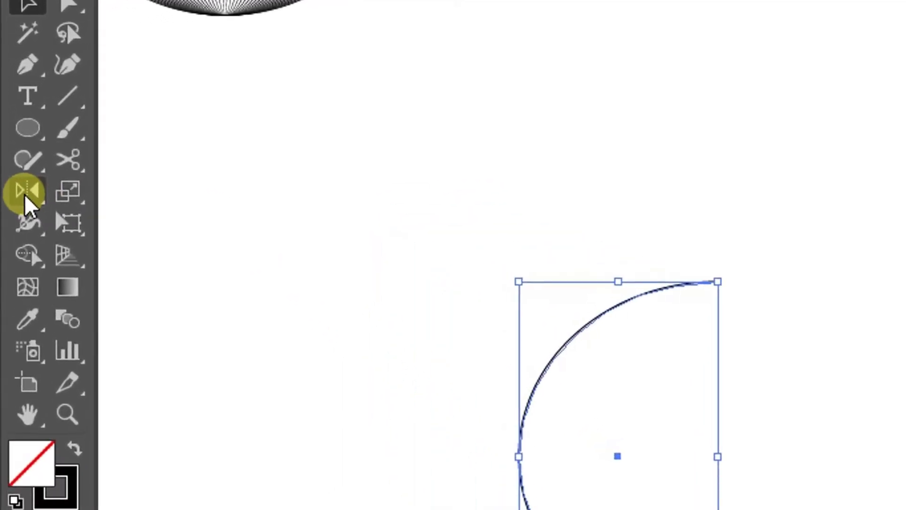
click(24, 189)
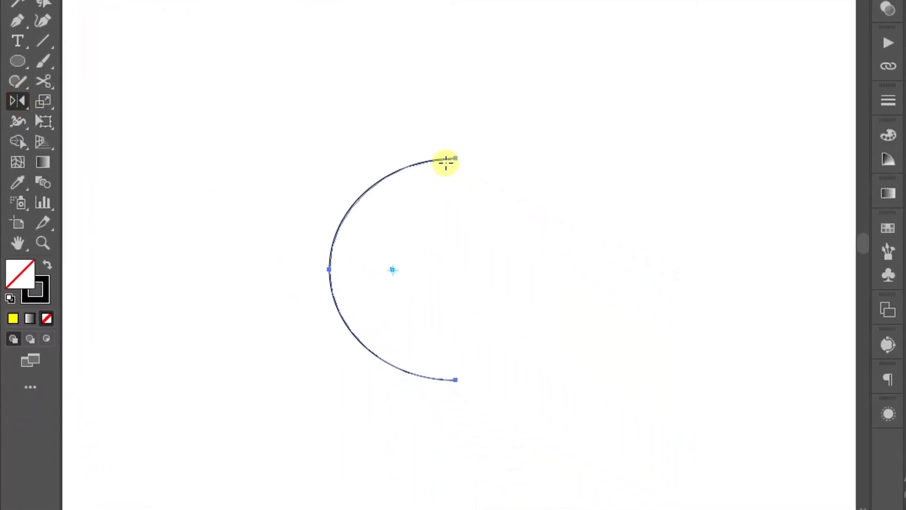
click(454, 159)
drag(419, 227, 501, 259)
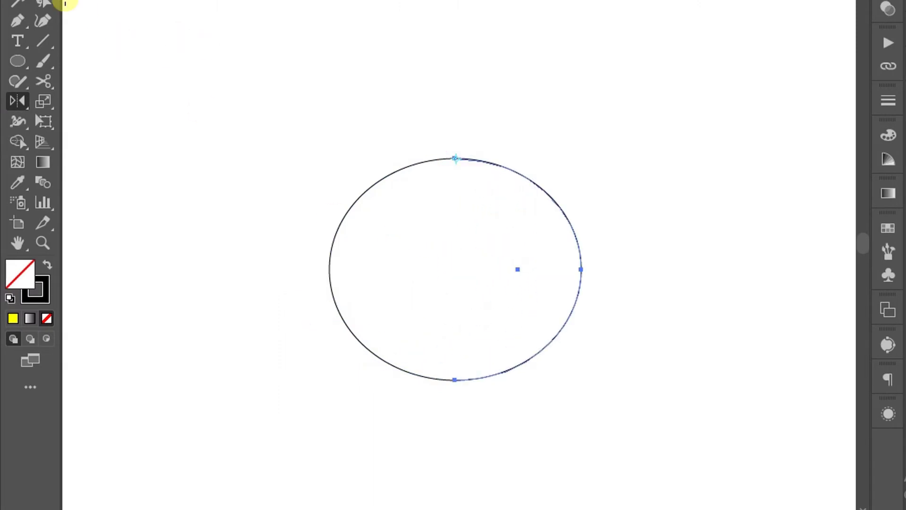
click(17, 3)
drag(616, 161, 293, 307)
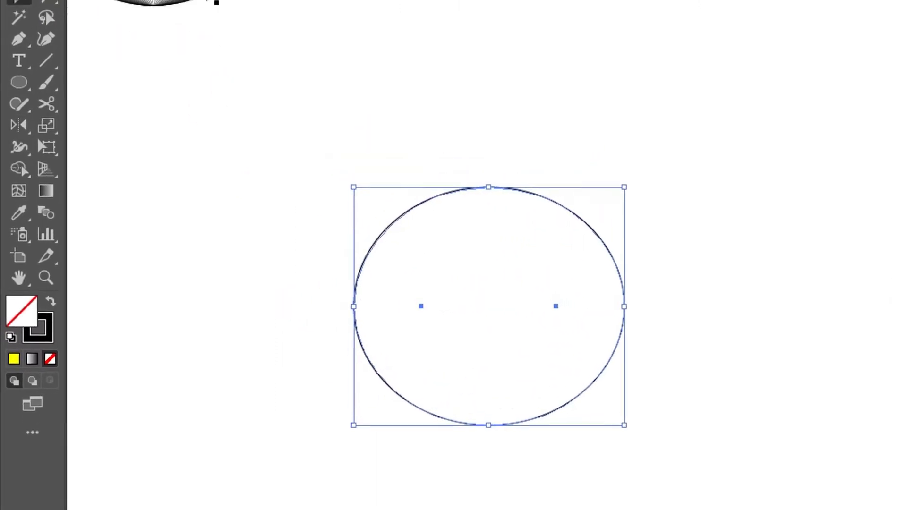
Set Blend Options to Specified Steps of 10 with Align to Path orientation
click(232, 18)
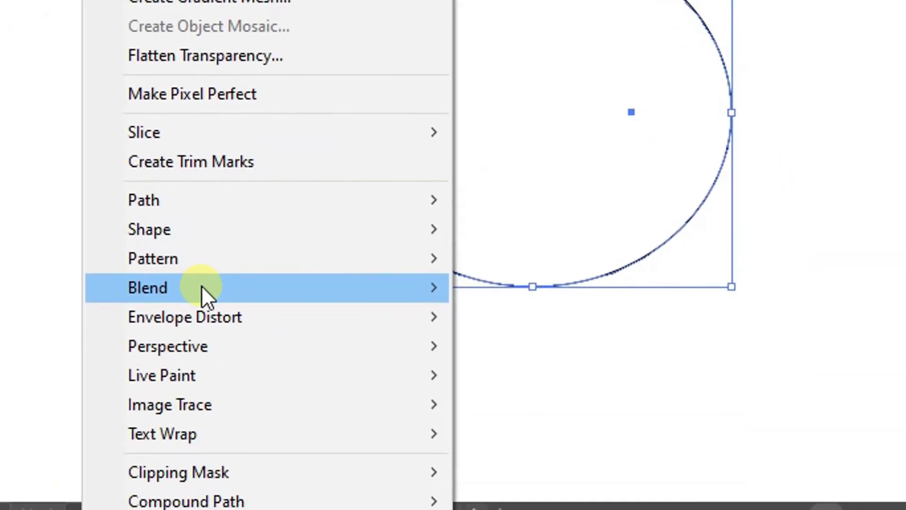
mouse_move(265, 288)
click(515, 348)
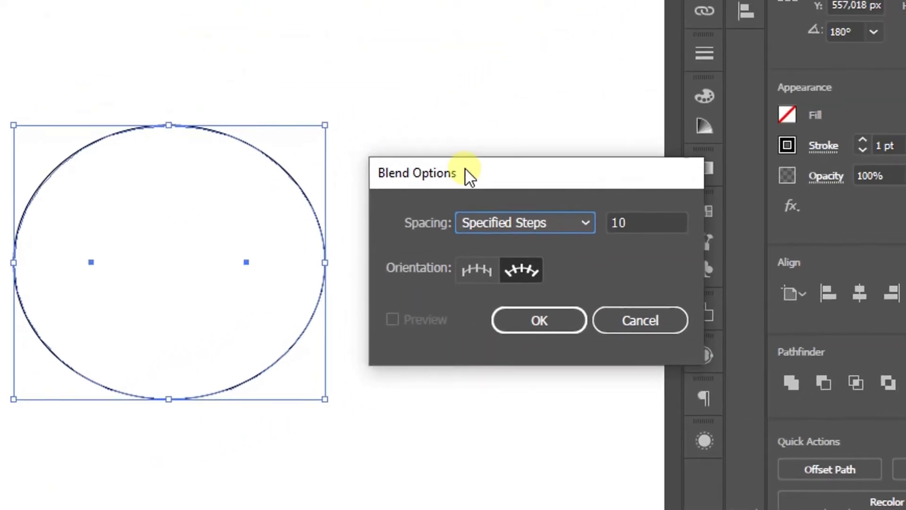
drag(465, 178, 446, 176)
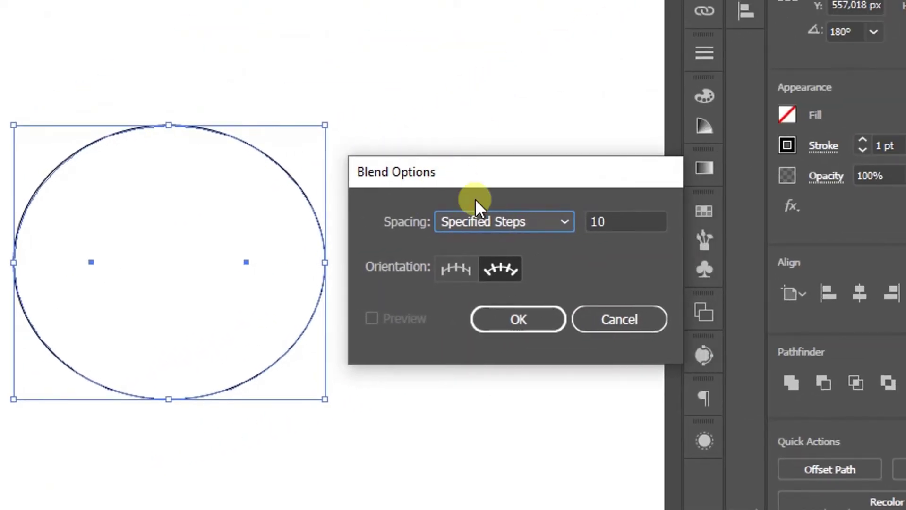
click(553, 230)
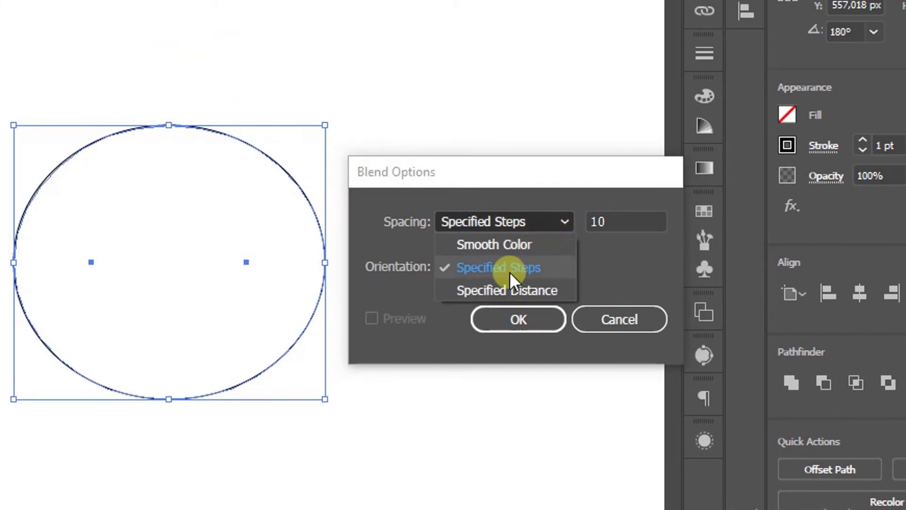
click(512, 268)
double_click(624, 220)
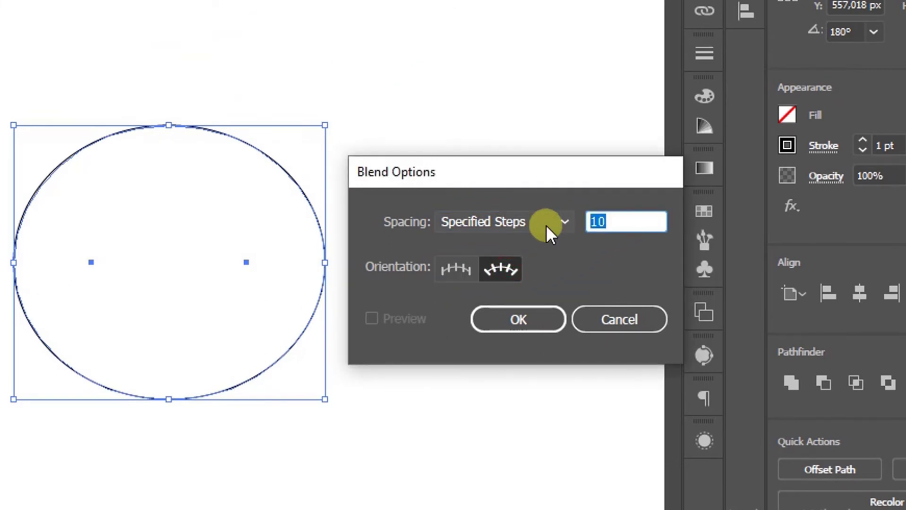
text(9)
key(BackSpace)
text(10)
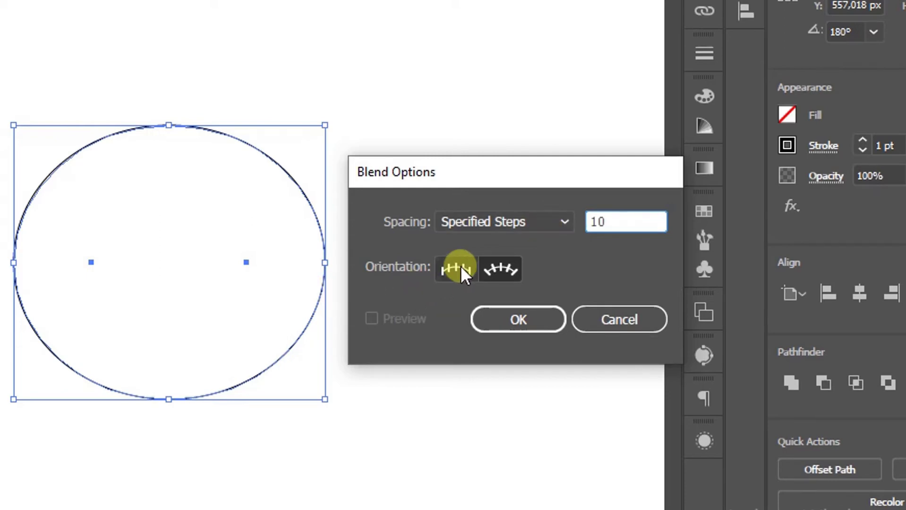
click(501, 274)
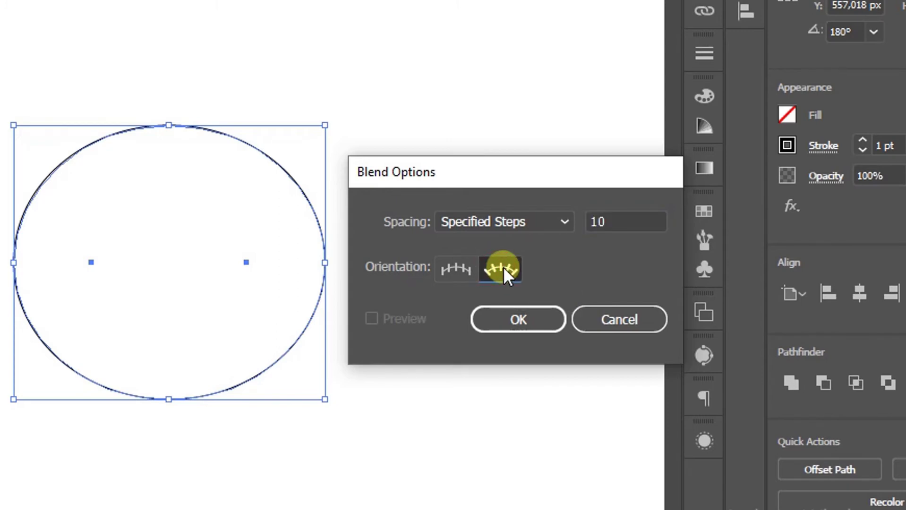
click(517, 320)
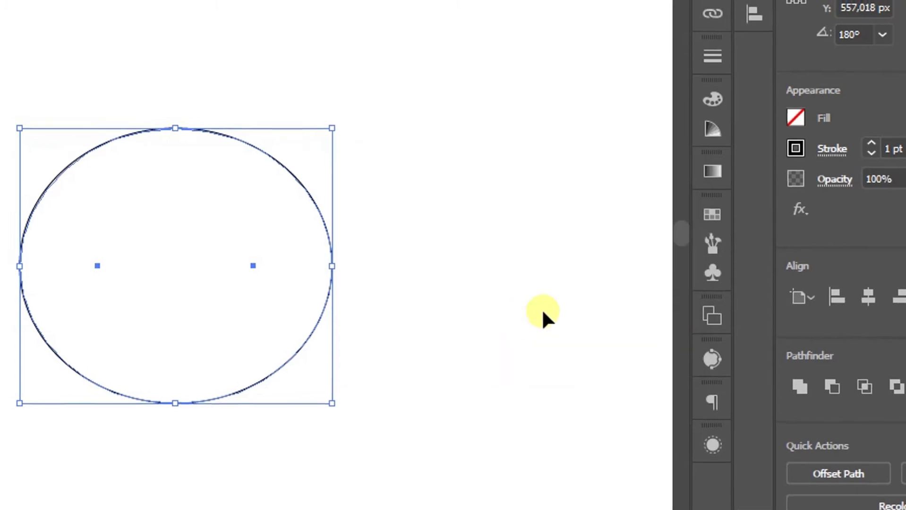
Make a blend between the two mirrored arcs and recentre the view on it
click(227, 18)
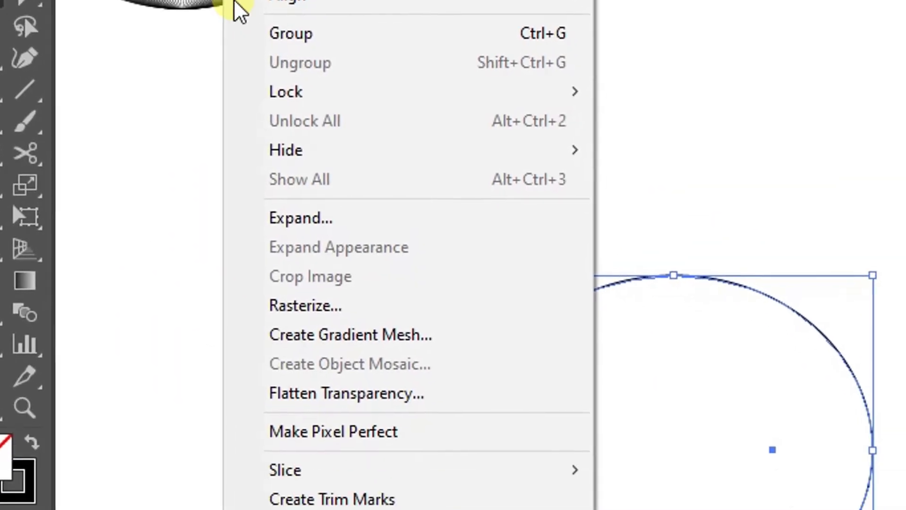
mouse_move(144, 272)
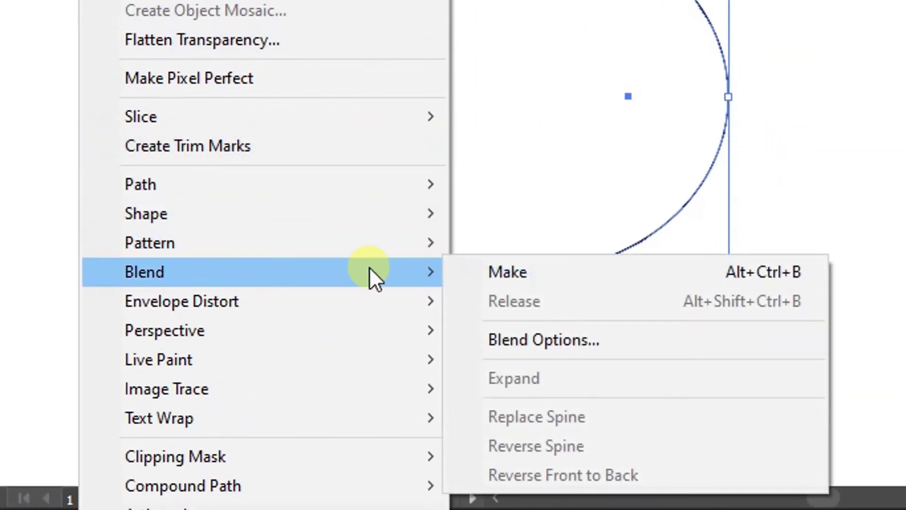
click(509, 273)
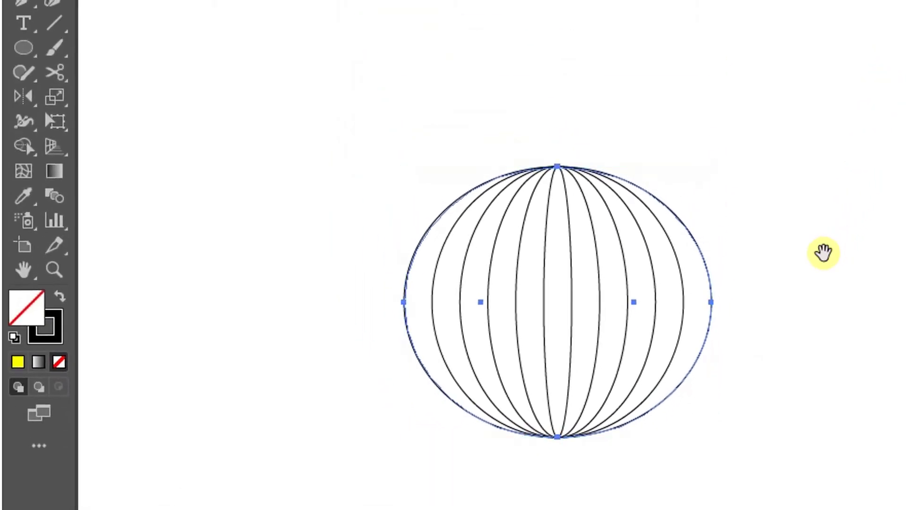
drag(825, 251, 716, 229)
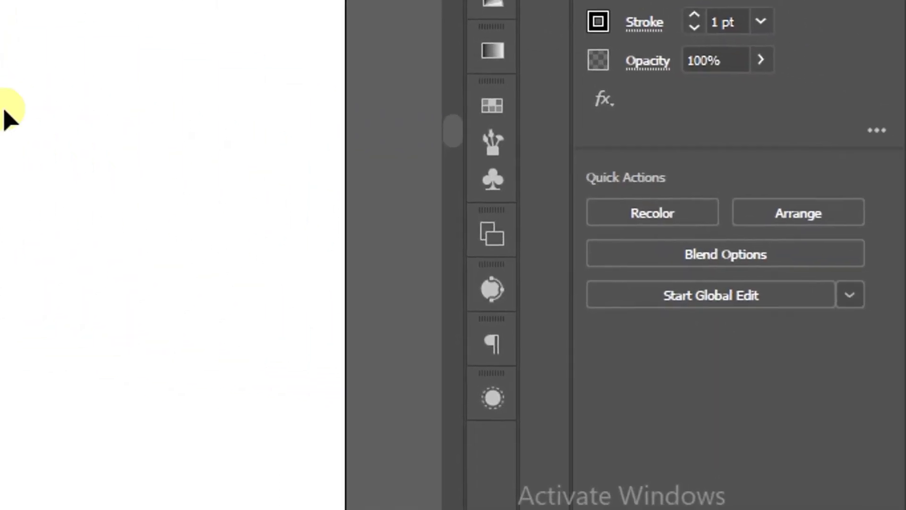
Change the blend to 5 specified steps, checking the result with Preview on
click(686, 255)
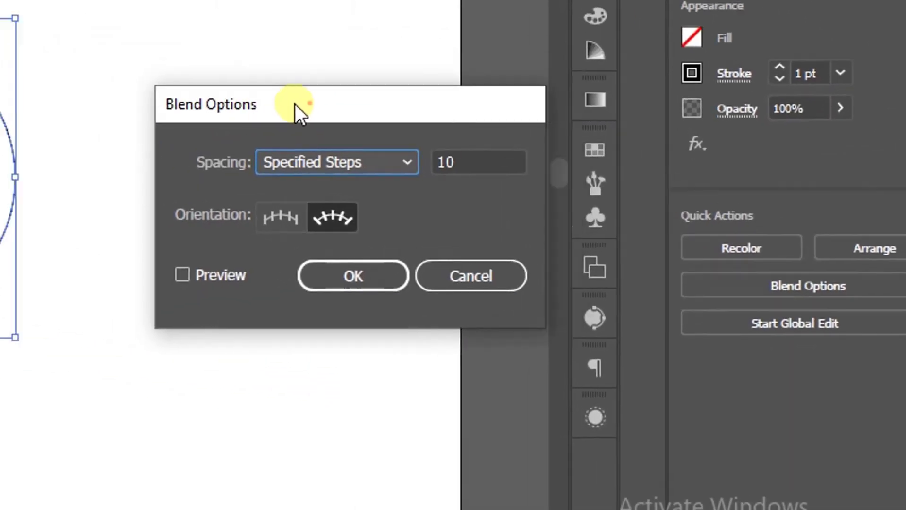
drag(297, 112, 539, 200)
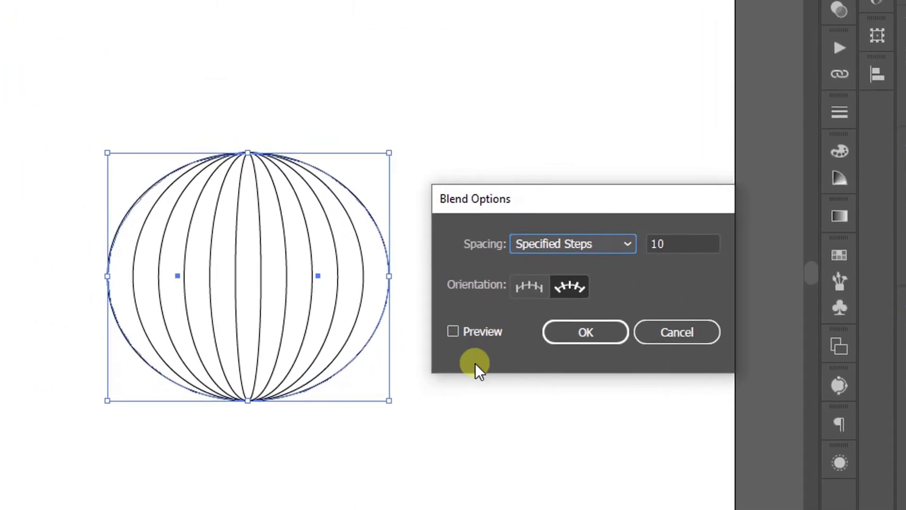
click(452, 331)
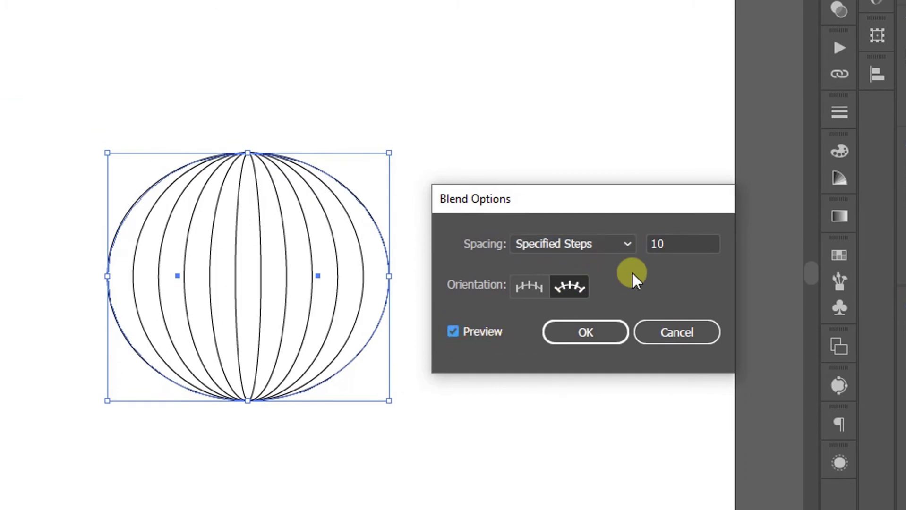
click(660, 244)
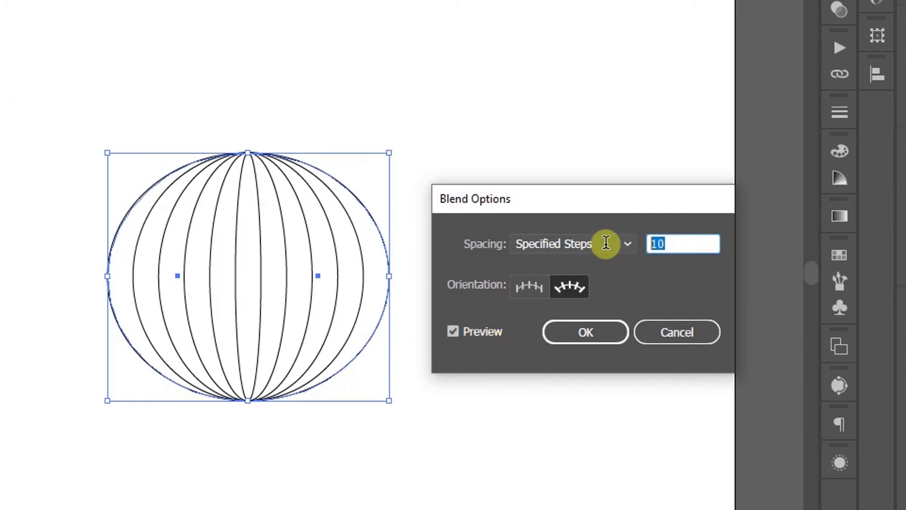
key(Up)
key(Up)
key(Up)
key(Up)
key(Up)
key(Up)
key(Up)
key(Up)
key(Up)
key(Up)
key(Up)
key(Up)
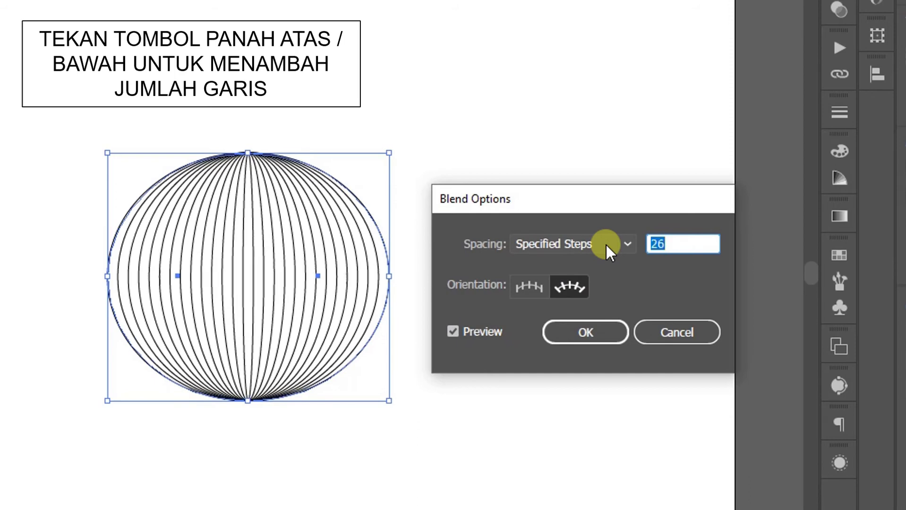
key(Up)
key(Up)
key(Up)
key(Up)
key(Up)
key(Down)
key(Down)
key(Down)
key(Down)
key(Down)
key(Down)
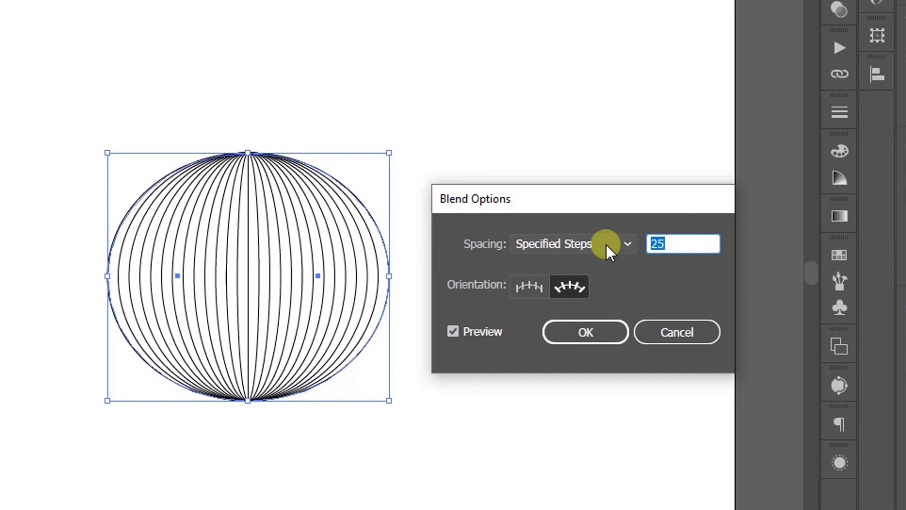
key(Down)
key(Down)
key(Down)
key(Down)
key(Down)
key(Down)
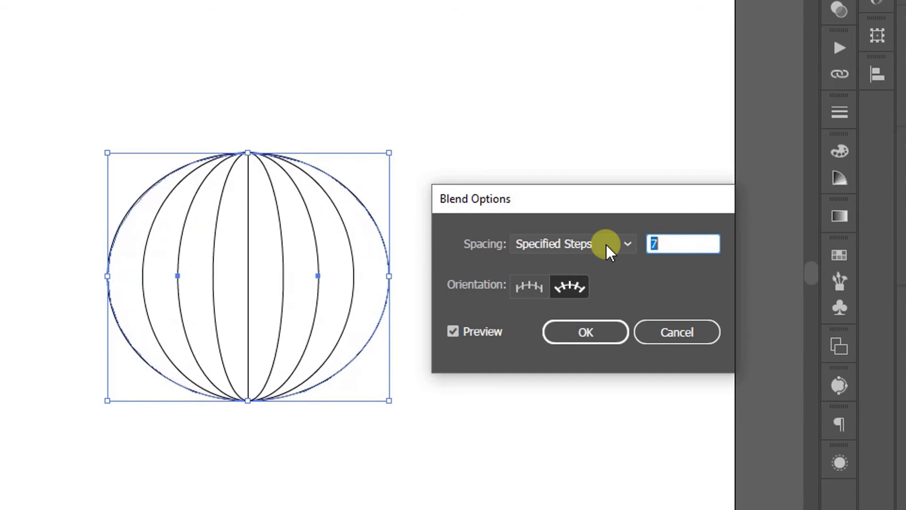
key(Down)
key(Down)
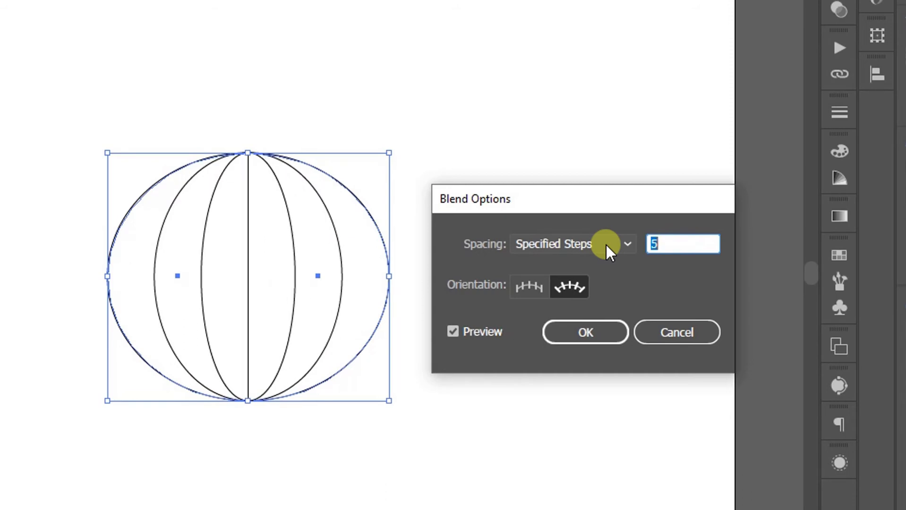
click(583, 333)
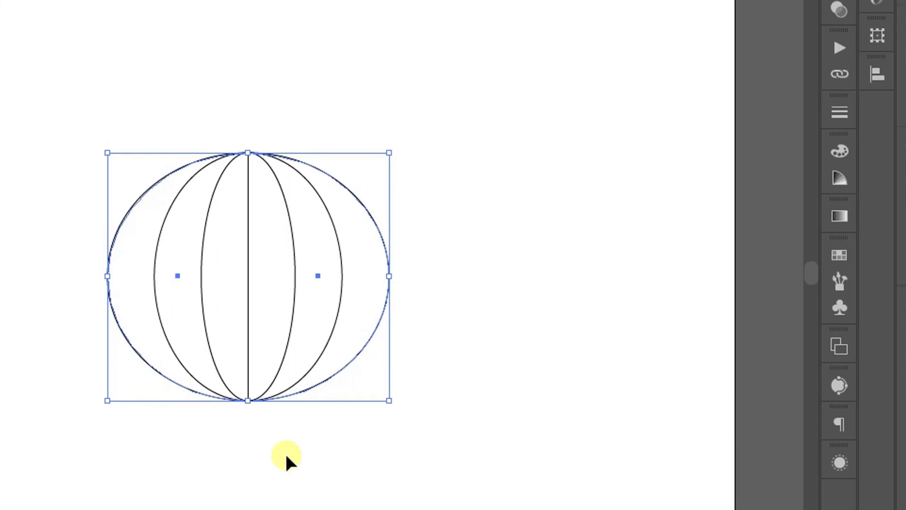
Reselect the blend, undoing an accidental move of it
click(243, 462)
drag(446, 205, 80, 340)
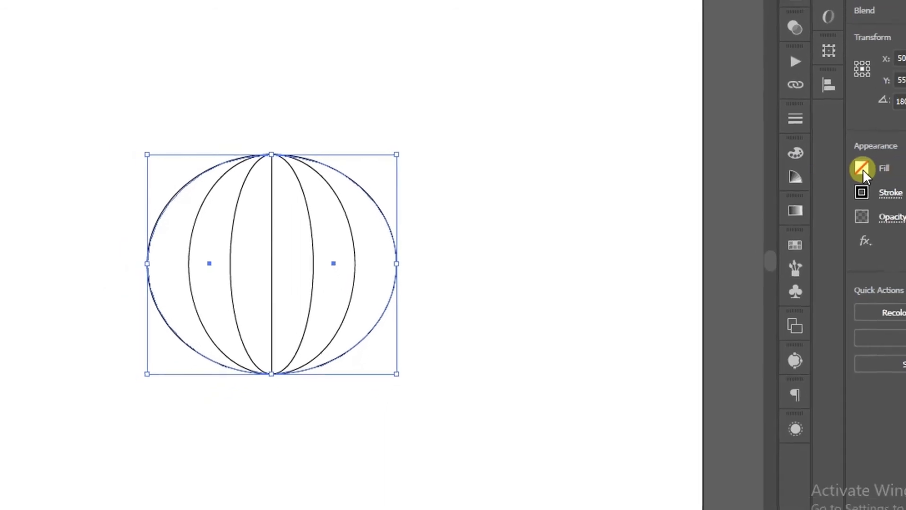
click(419, 272)
drag(390, 235, 307, 259)
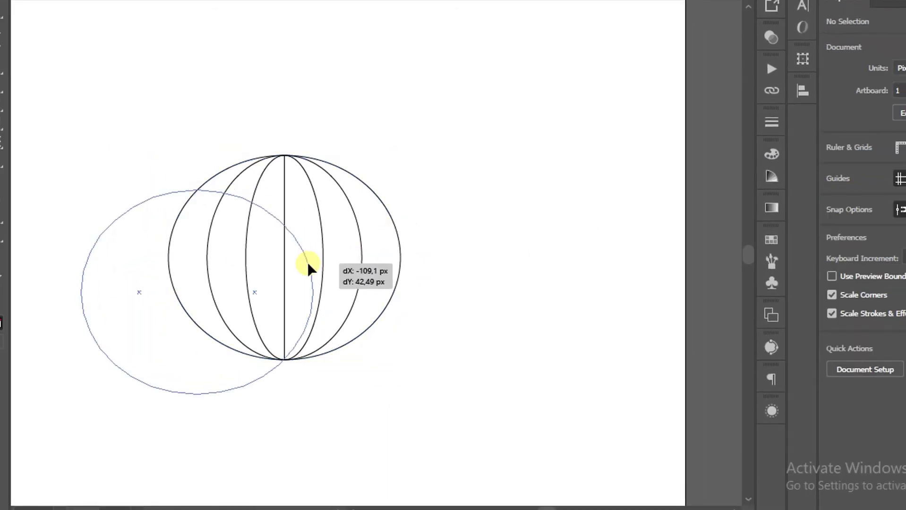
key(ctrl+z)
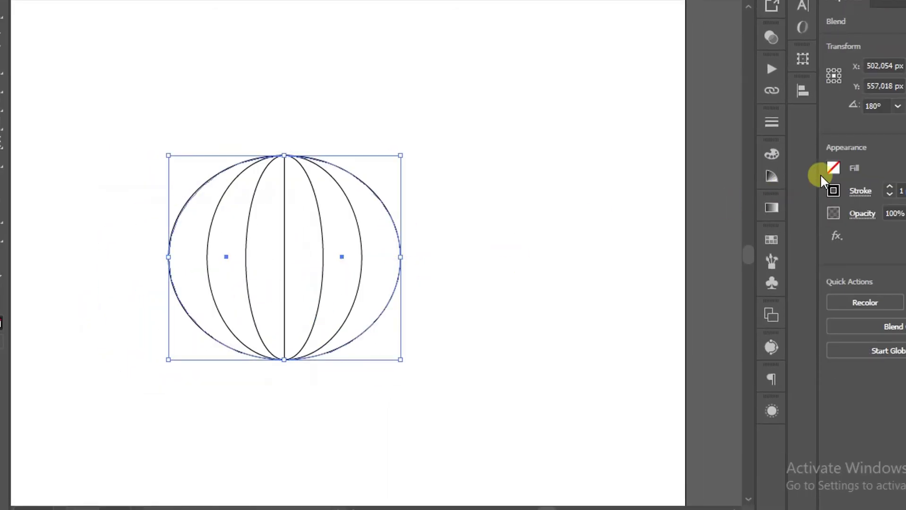
scroll(216, 279, up, 2)
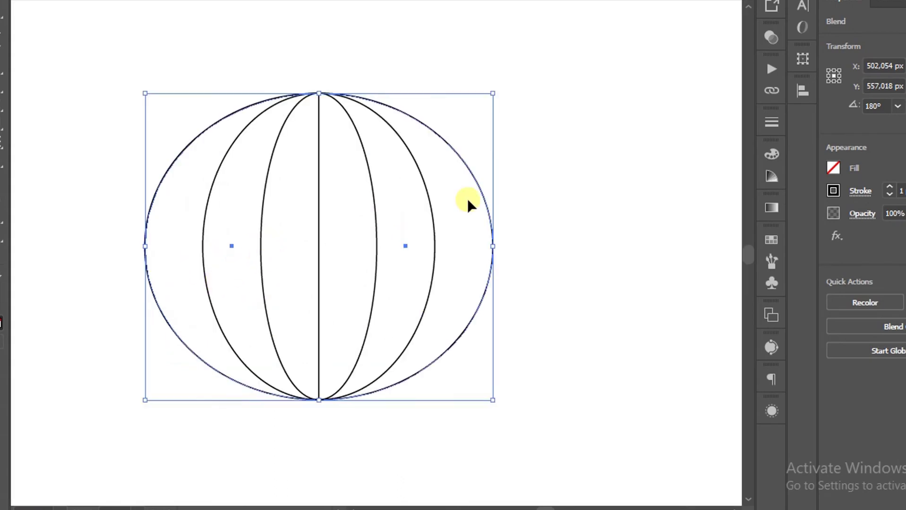
Expand the blend into separate curve paths, then ungroup them
click(210, 19)
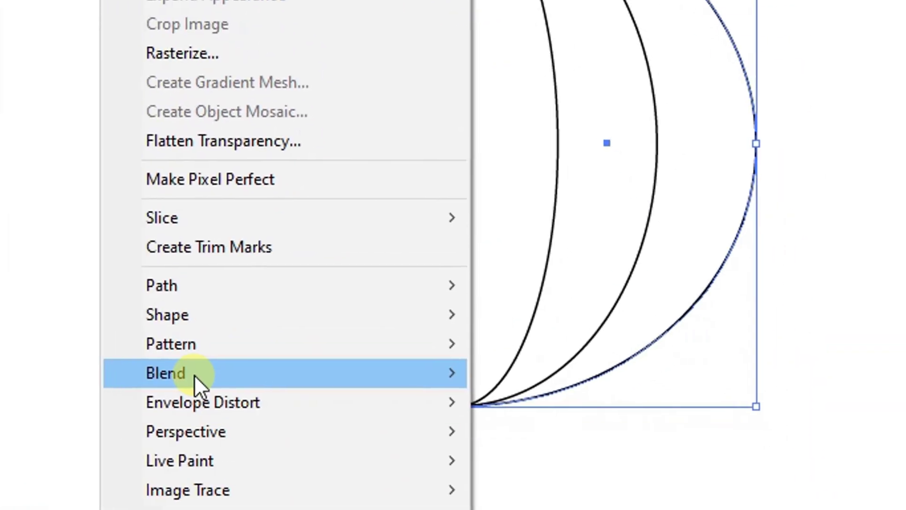
mouse_move(166, 373)
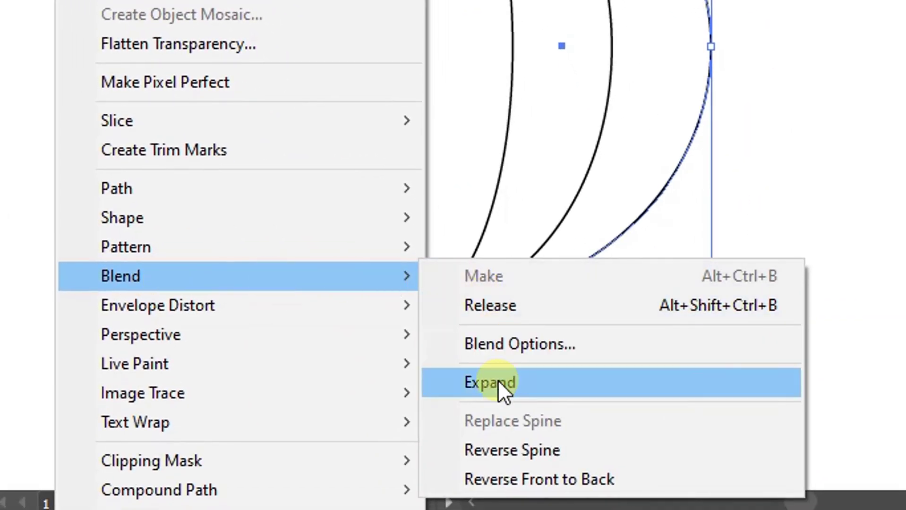
click(496, 383)
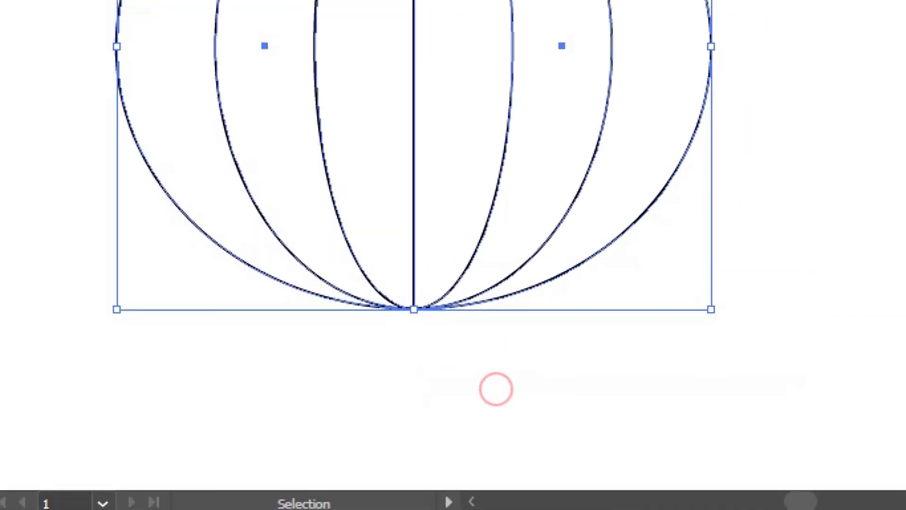
click(229, 17)
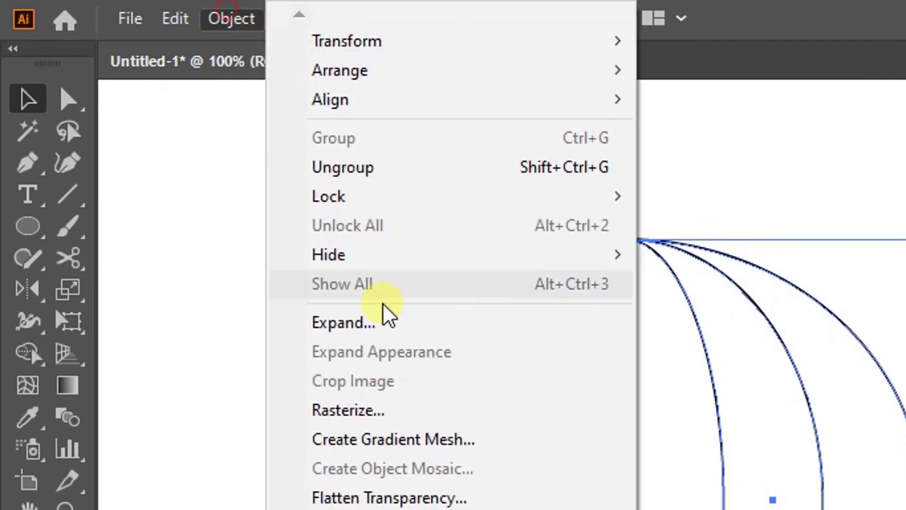
click(407, 167)
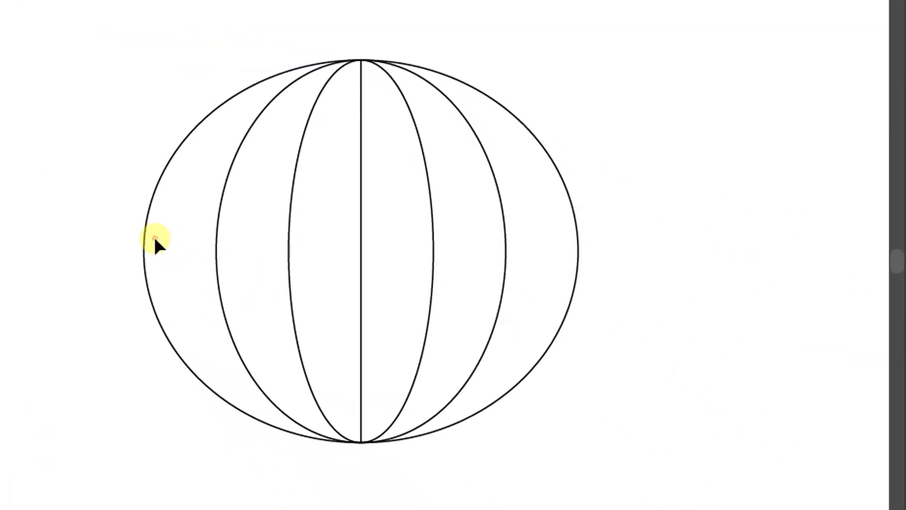
click(148, 236)
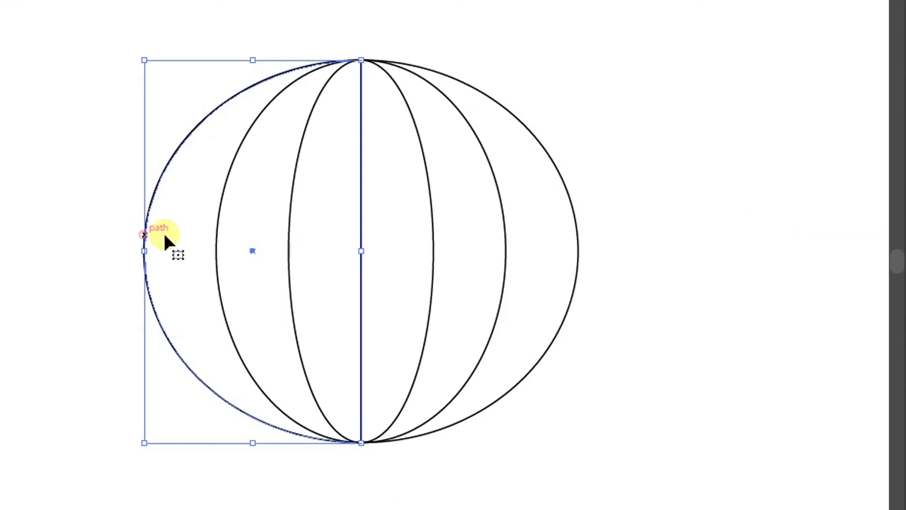
click(290, 230)
click(431, 216)
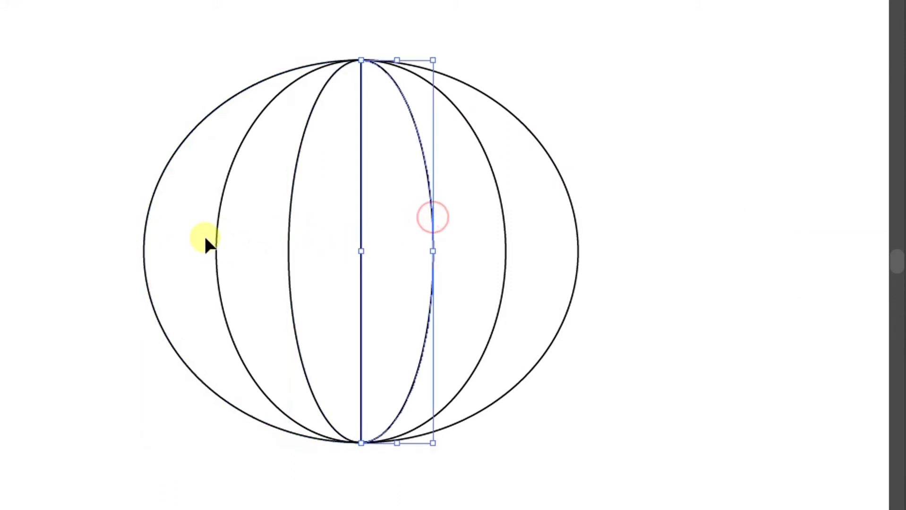
click(215, 241)
click(70, 241)
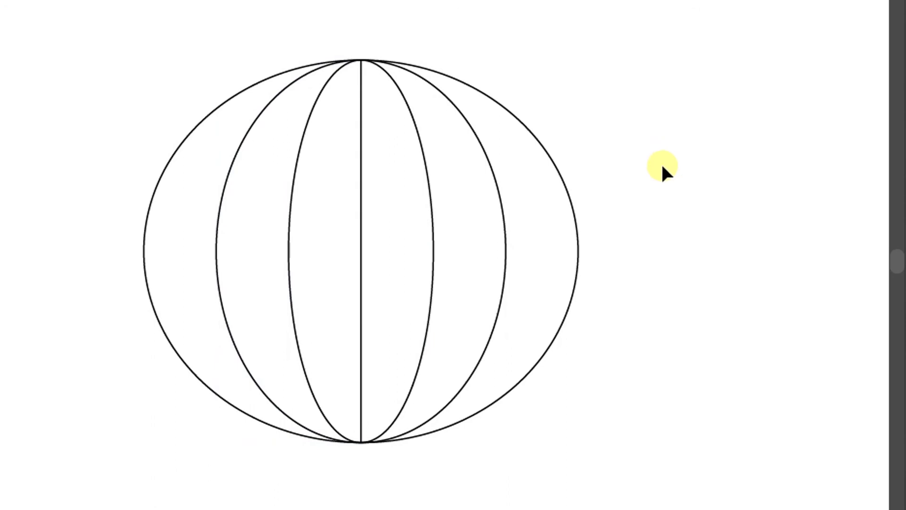
scroll(662, 168, up, 1)
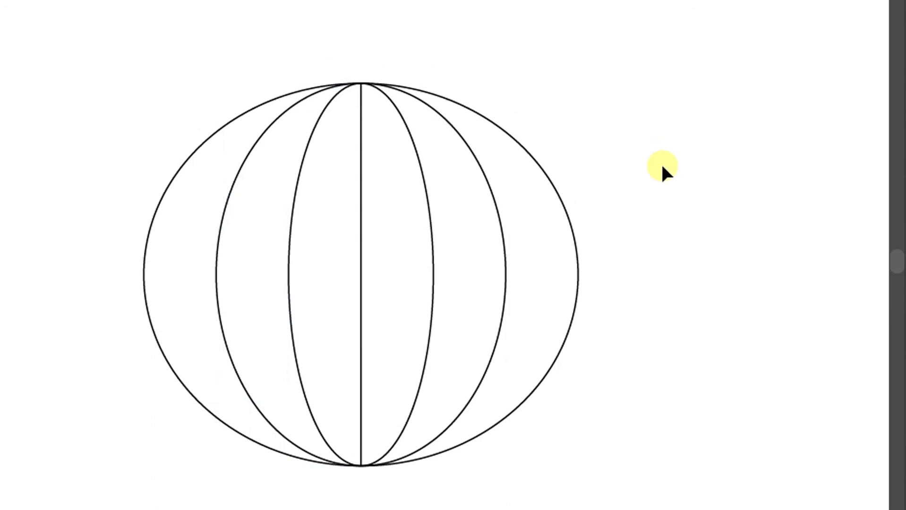